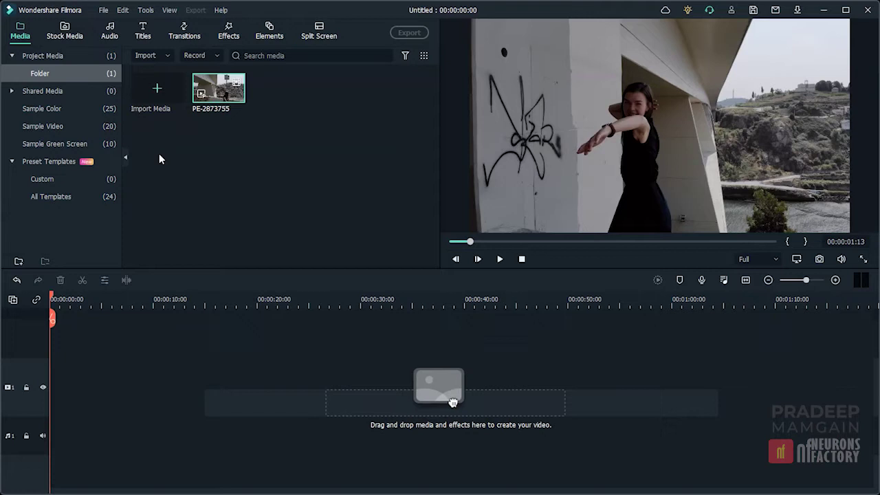
Look through the import options and the dance clip's context menu without changing anything.
{"action": "left_click", "coordinate": [168, 56]}
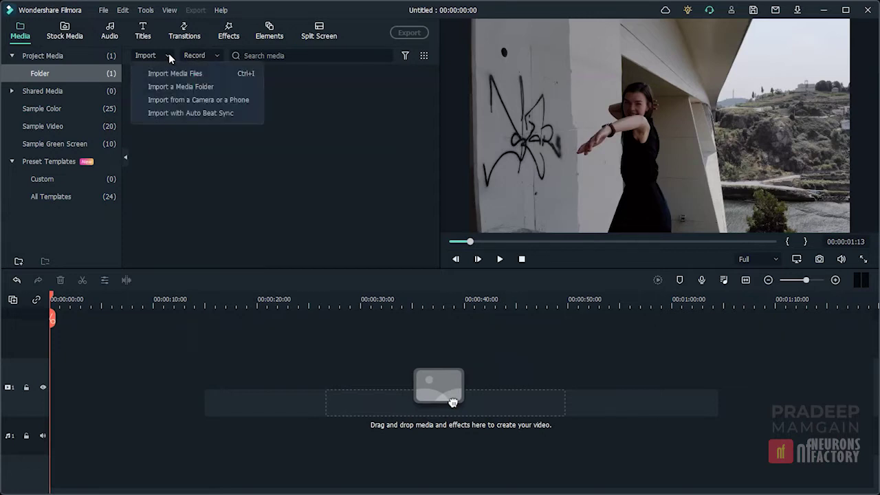
{"action": "left_click", "coordinate": [249, 115]}
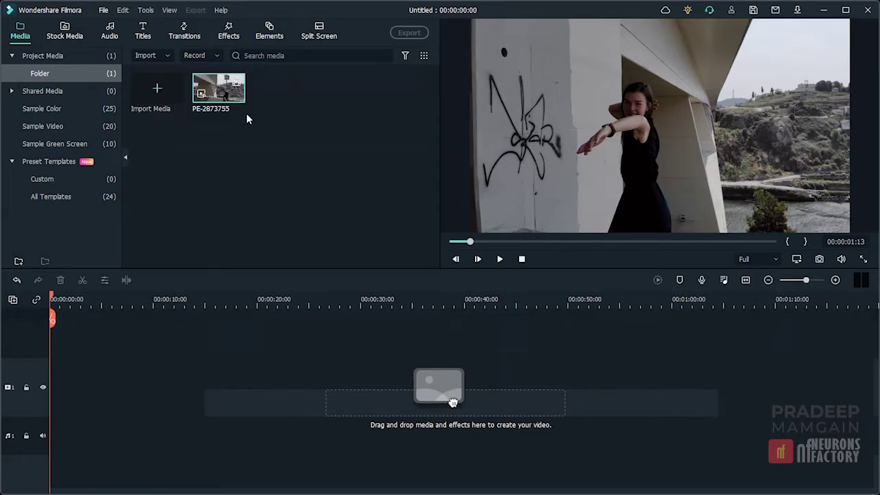
{"action": "right_click", "coordinate": [220, 90]}
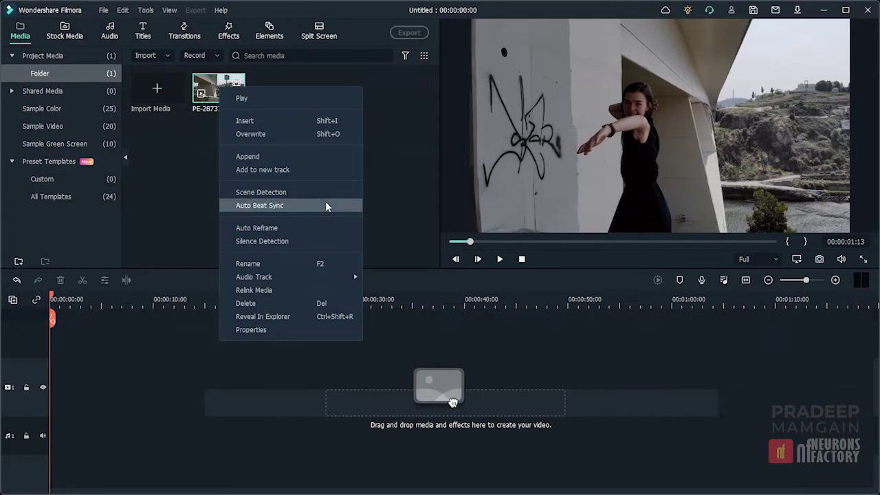
{"action": "key", "text": "Escape"}
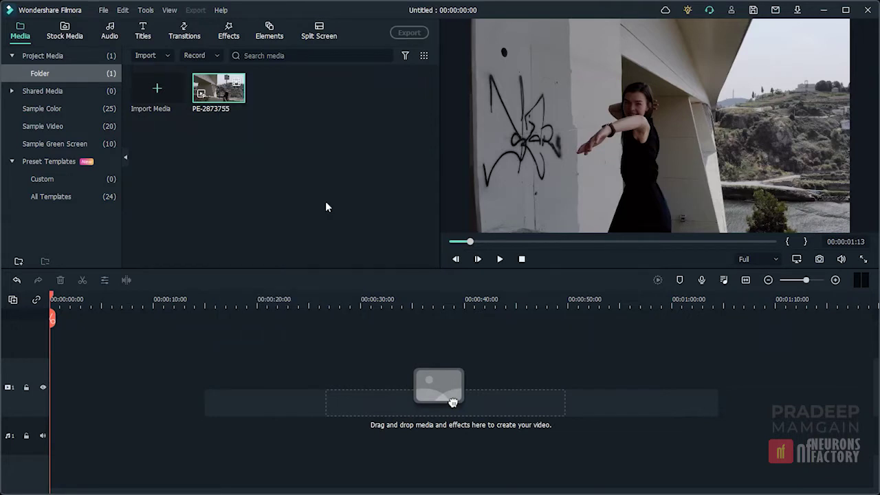
Launch Auto Beat Sync on the dance clip with a whole length of 8 seconds.
{"action": "left_click", "coordinate": [147, 10]}
{"action": "left_click", "coordinate": [252, 210]}
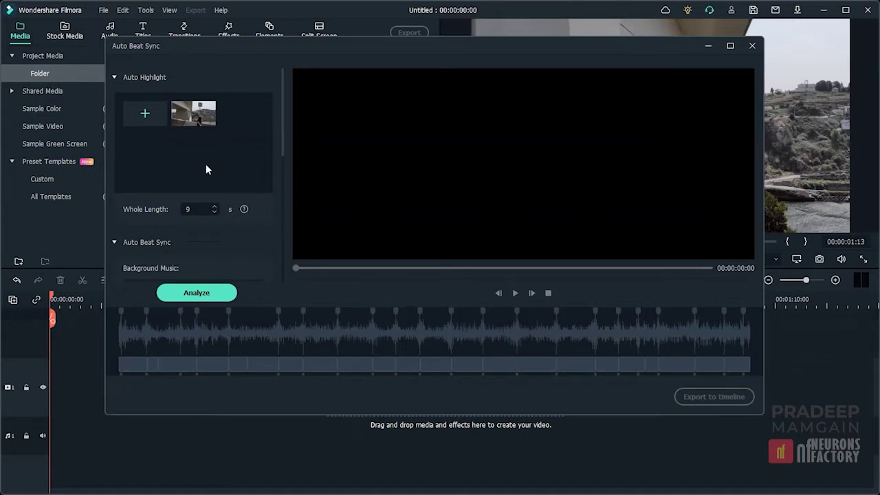
{"action": "double_click", "coordinate": [200, 209]}
{"action": "type", "text": "8"}
{"action": "scroll", "coordinate": [240, 213], "scroll_direction": "down", "scroll_amount": 3}
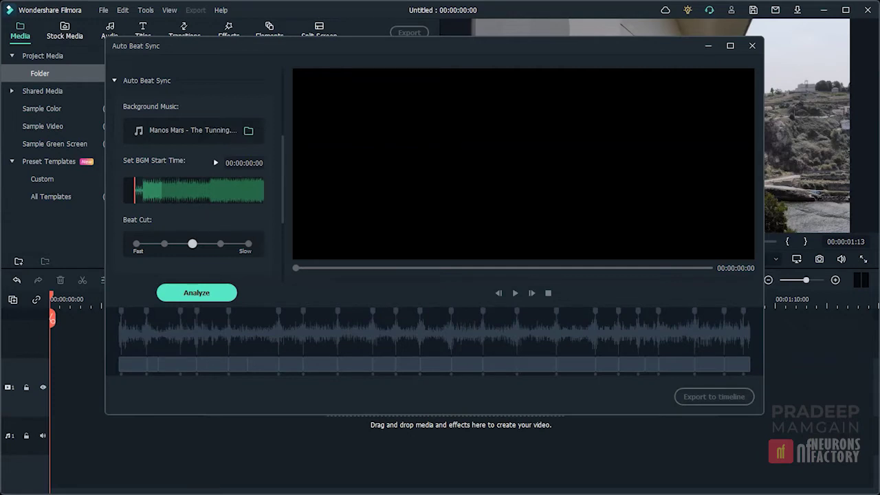
Preview the background music and set its start time to 00:00:01:20.
{"action": "left_click", "coordinate": [134, 191]}
{"action": "left_click_drag", "start_coordinate": [136, 196], "coordinate": [142, 194]}
{"action": "left_click", "coordinate": [235, 164]}
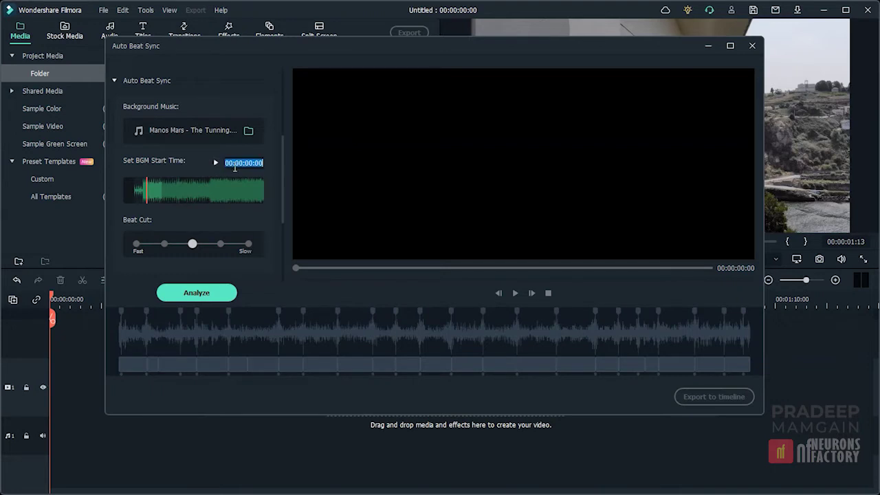
{"action": "type", "text": "1:20"}
{"action": "key", "text": "Return"}
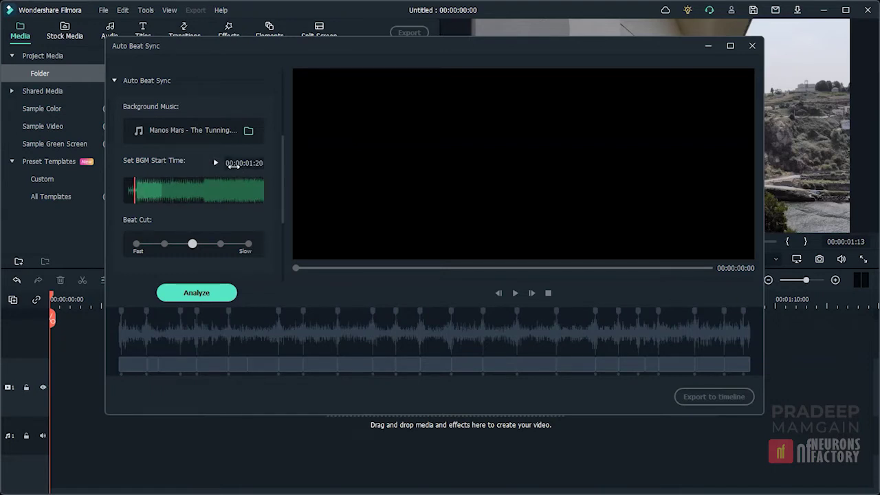
Try different Beat Cut paces on the slider, settling on Fast.
{"action": "scroll", "coordinate": [234, 165], "scroll_direction": "down", "scroll_amount": 3}
{"action": "scroll", "coordinate": [201, 172], "scroll_direction": "down", "scroll_amount": 1}
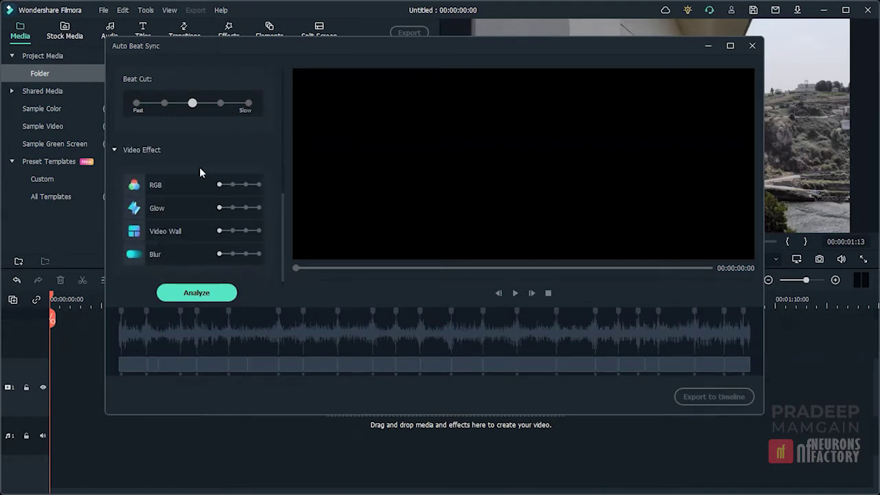
{"action": "left_click", "coordinate": [136, 104]}
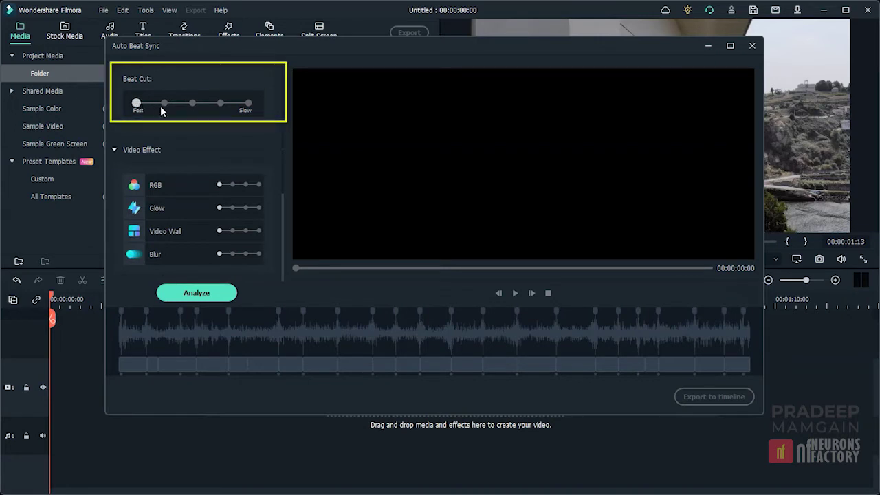
{"action": "left_click", "coordinate": [163, 109]}
{"action": "left_click", "coordinate": [194, 106]}
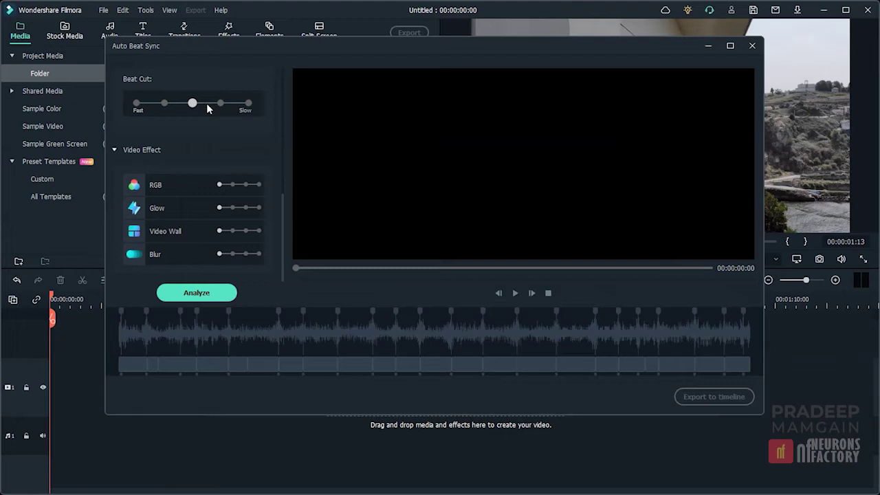
{"action": "left_click", "coordinate": [136, 103]}
Raise both the Glow and Blur video effects to their maximum level.
{"action": "left_click", "coordinate": [259, 208]}
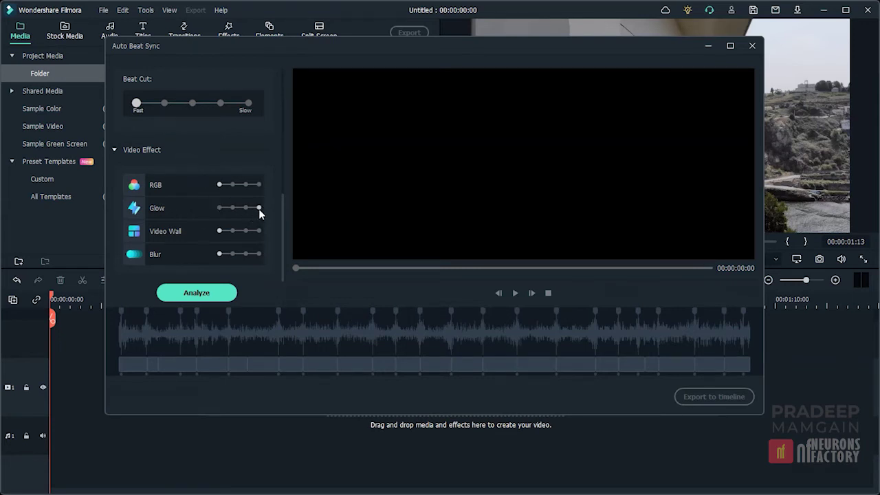
{"action": "left_click", "coordinate": [260, 255]}
Analyze the clip with the music, then play the resulting 8-second highlight.
{"action": "left_click", "coordinate": [205, 293]}
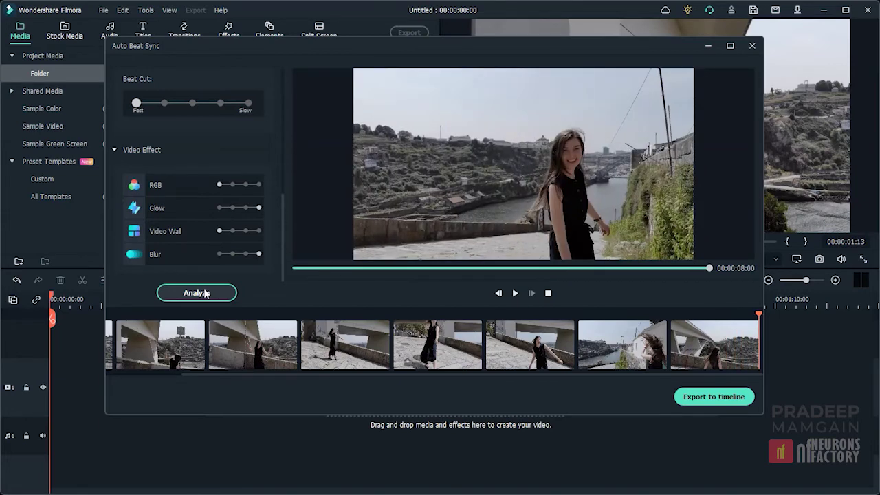
{"action": "left_click", "coordinate": [550, 295]}
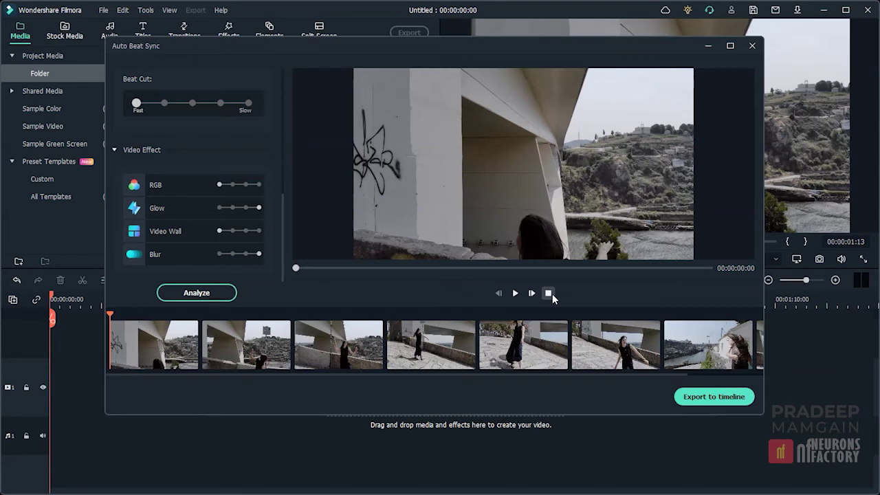
{"action": "left_click", "coordinate": [516, 294]}
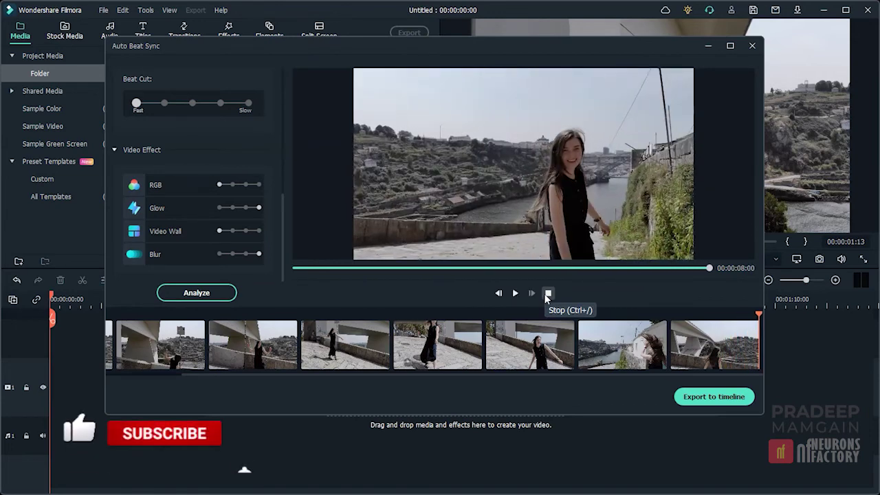
{"action": "left_click", "coordinate": [548, 294]}
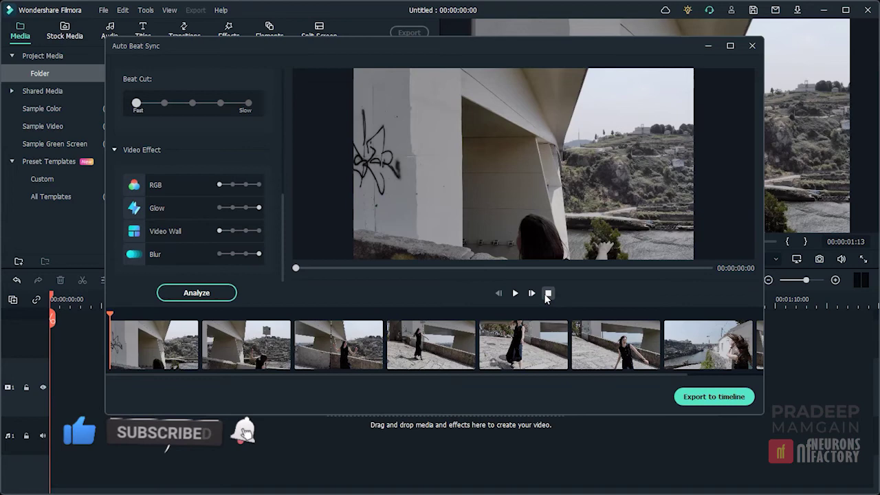
Set the RGB effect to its third level and re-analyze the highlight.
{"action": "left_click", "coordinate": [245, 184]}
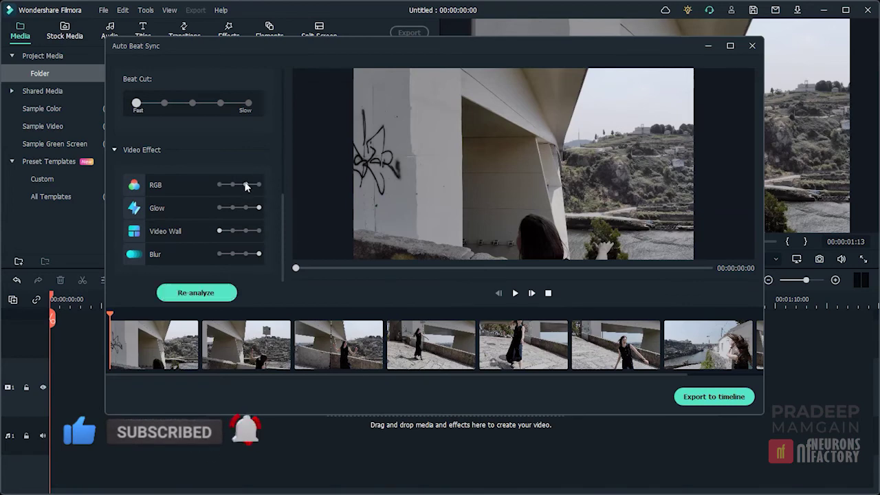
{"action": "left_click", "coordinate": [196, 293]}
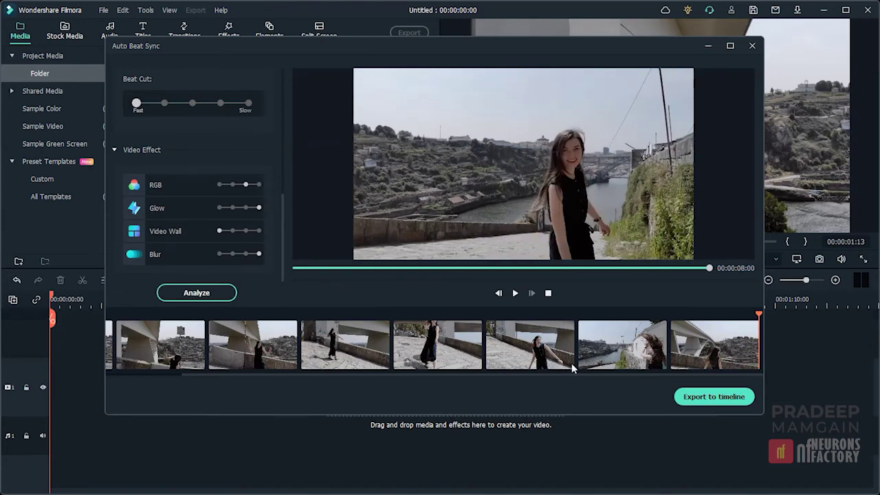
Export the highlight to the timeline and zoom to fit the 8-second project.
{"action": "left_click", "coordinate": [695, 406]}
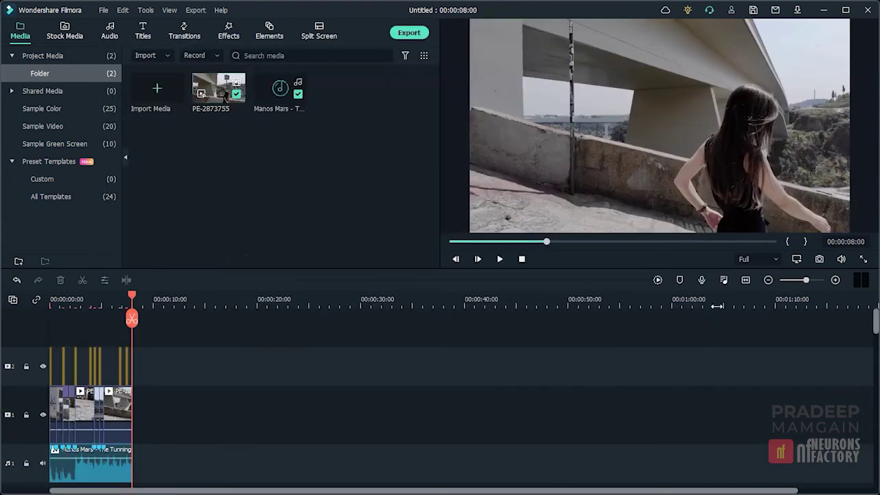
{"action": "left_click", "coordinate": [744, 280]}
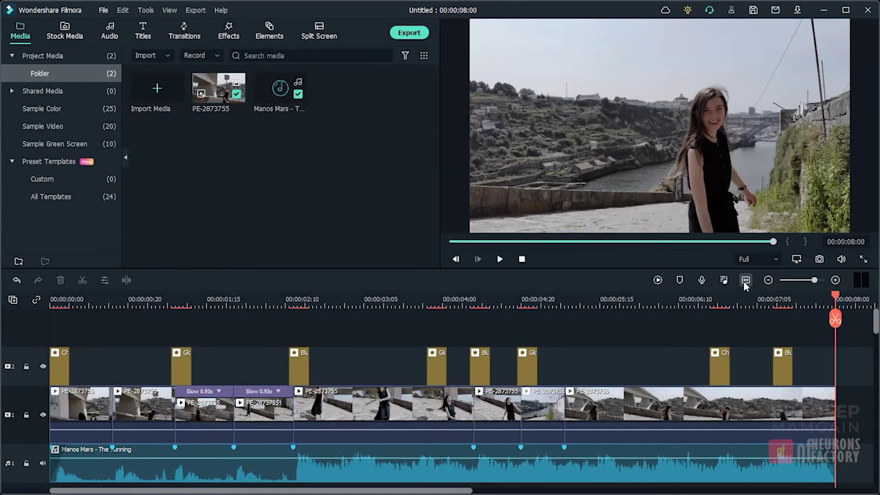